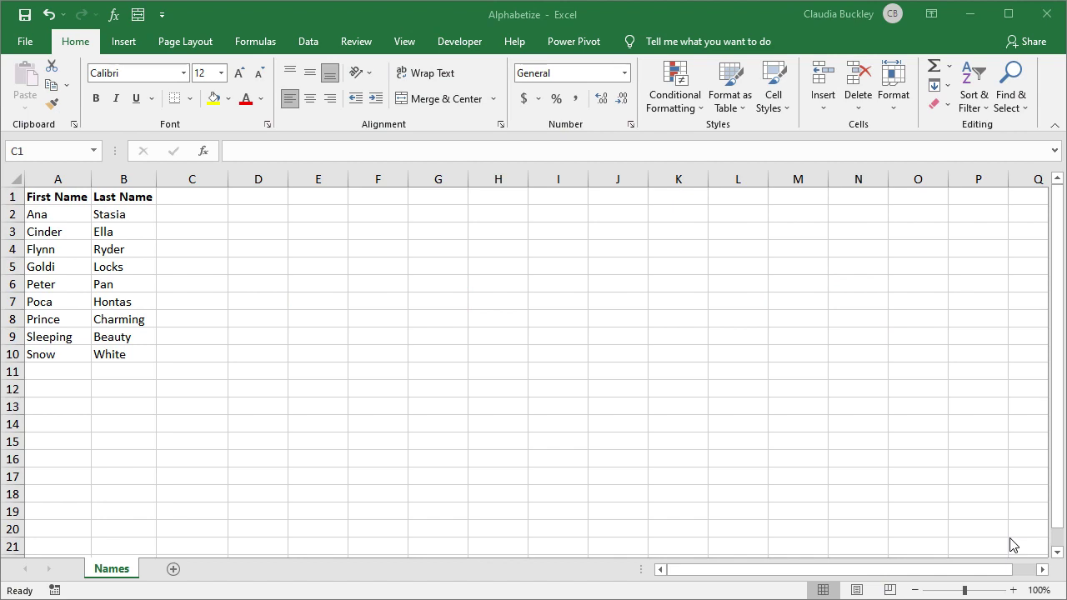
# Sort the list by the Last Name column A to Z, then reverse it Z to A.
pyautogui.click(126, 217)
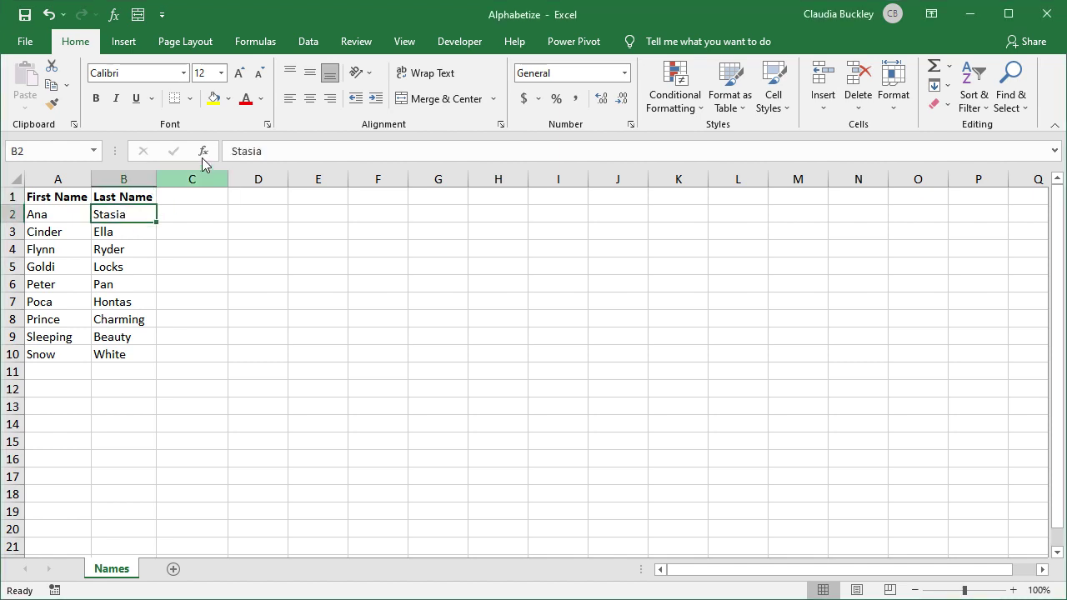
pyautogui.click(302, 43)
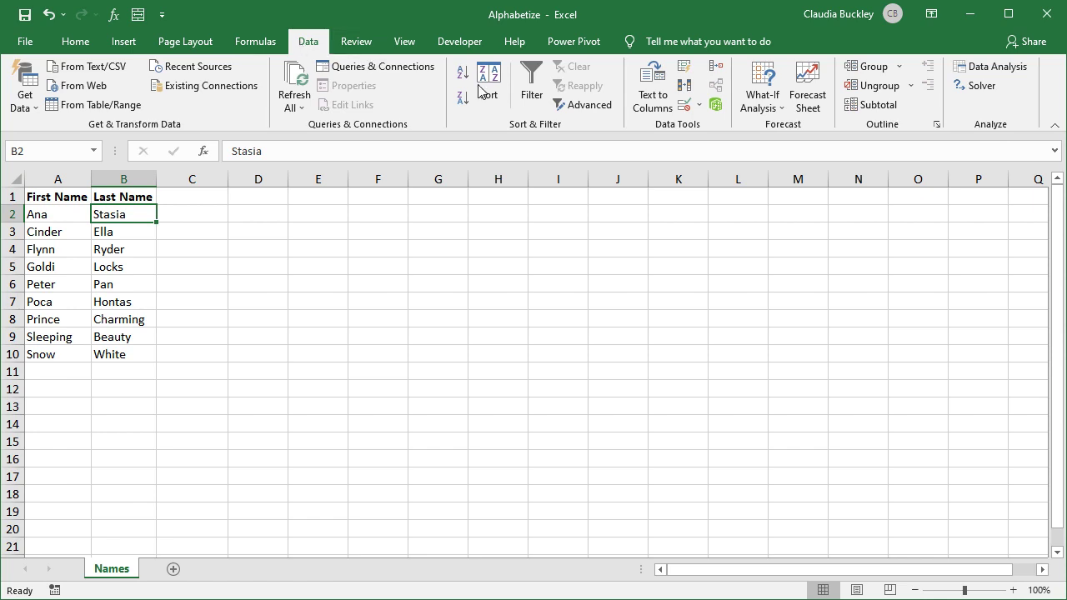
pyautogui.click(461, 74)
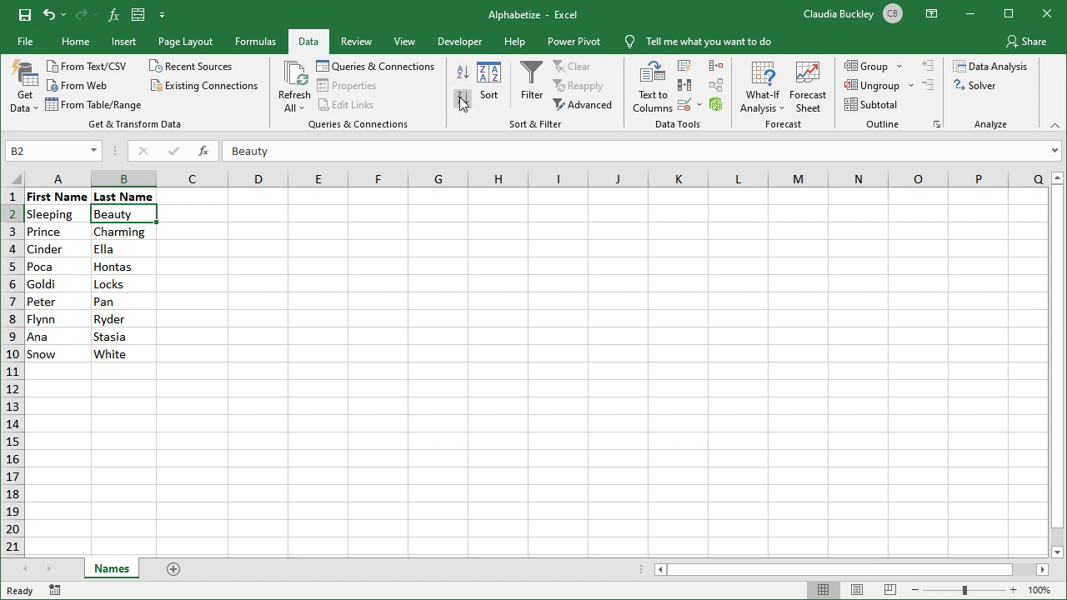
pyautogui.click(461, 100)
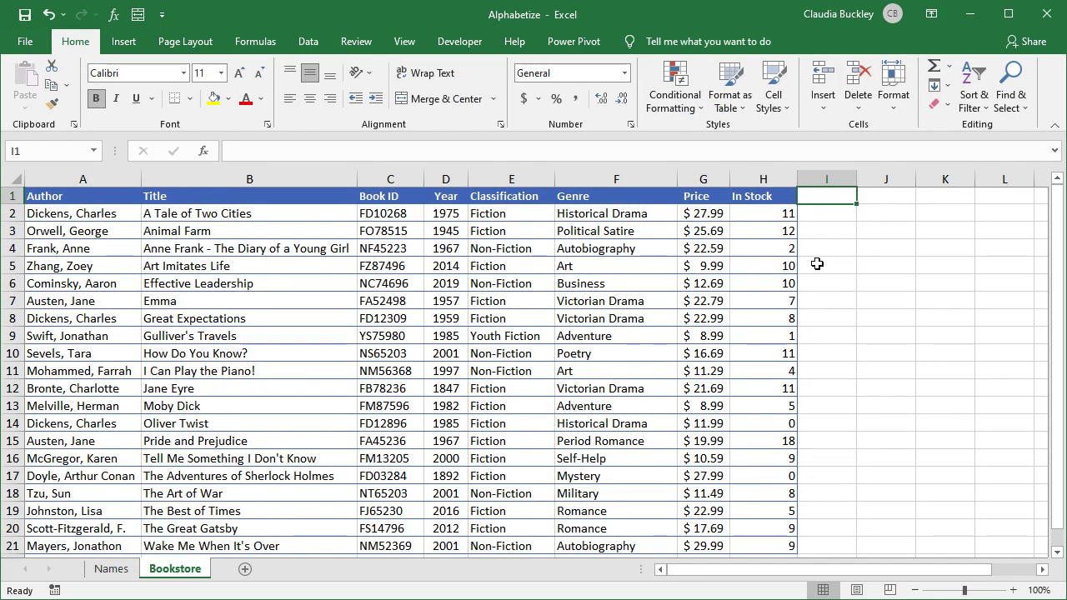
# Select a single cell such as C5 in the book table, instead of whole columns, and open Sort.
pyautogui.click(510, 172)
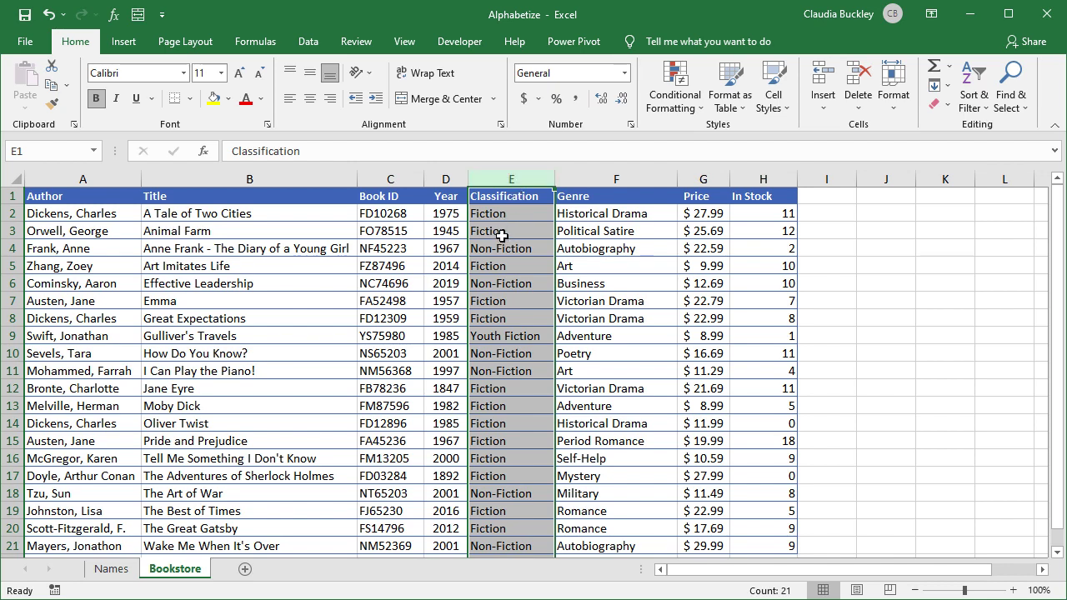
pyautogui.keyDown('ctrl'); pyautogui.click(73, 172); pyautogui.keyUp('ctrl')
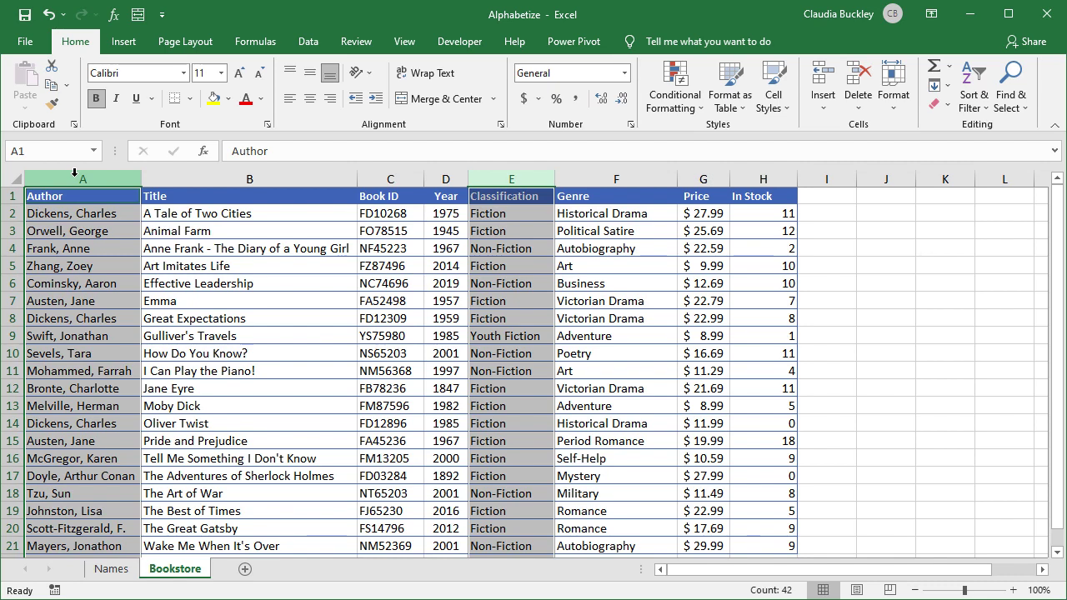
pyautogui.click(308, 41)
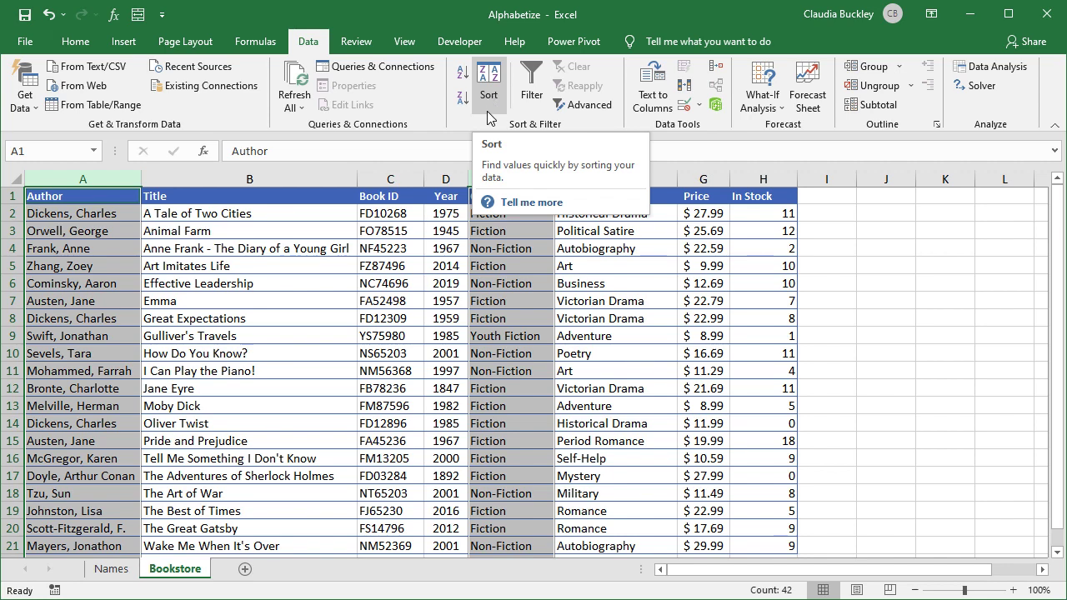
pyautogui.click(389, 262)
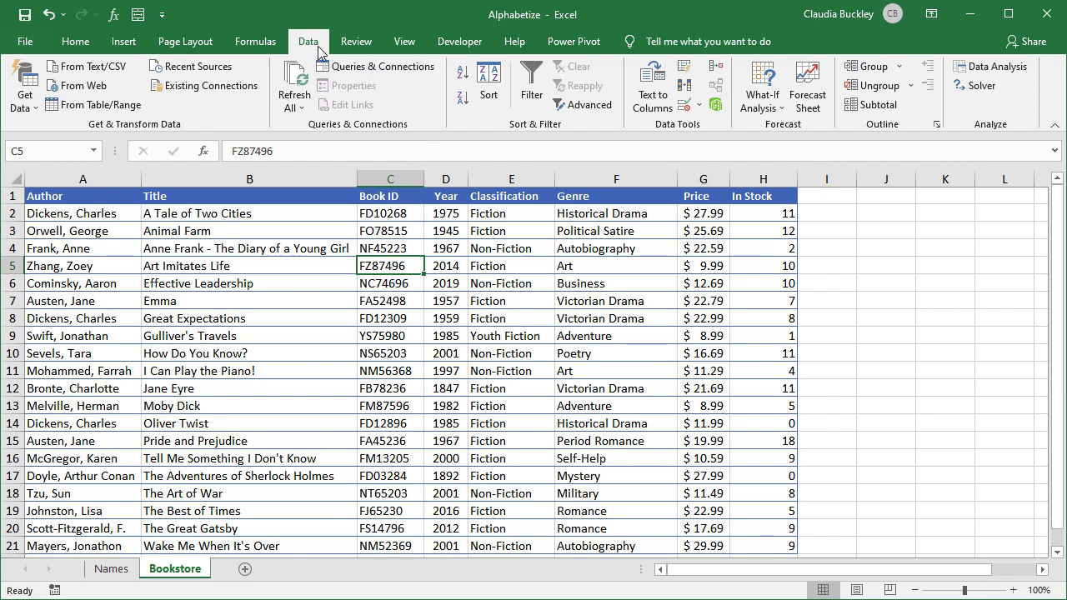
pyautogui.click(488, 81)
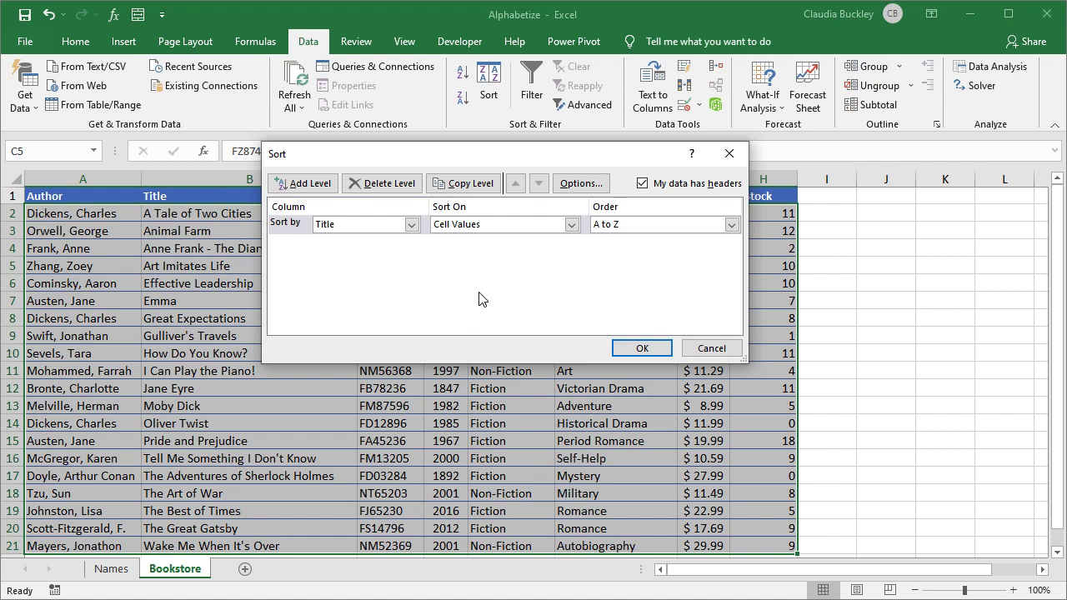
# Sort the Bookstore table by Classification, then by Author, both A to Z.
pyautogui.click(421, 223)
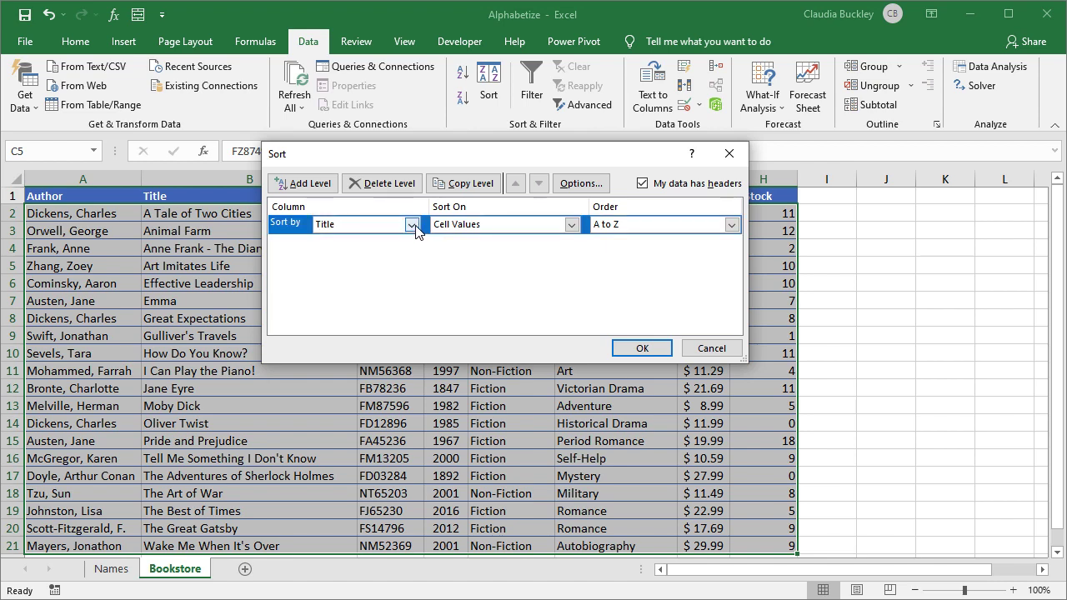
pyautogui.click(411, 224)
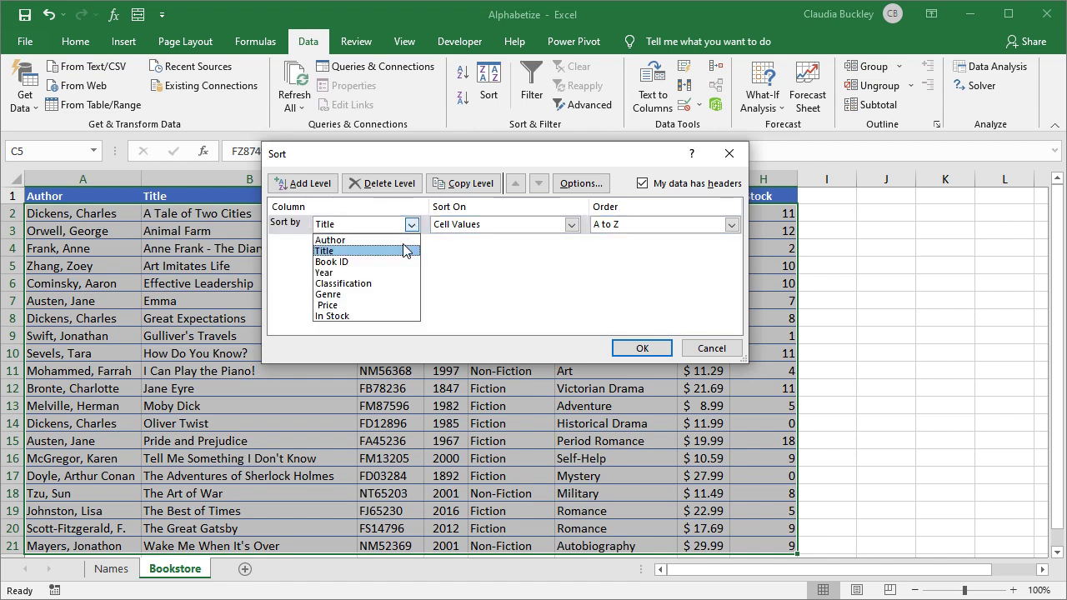
pyautogui.click(368, 284)
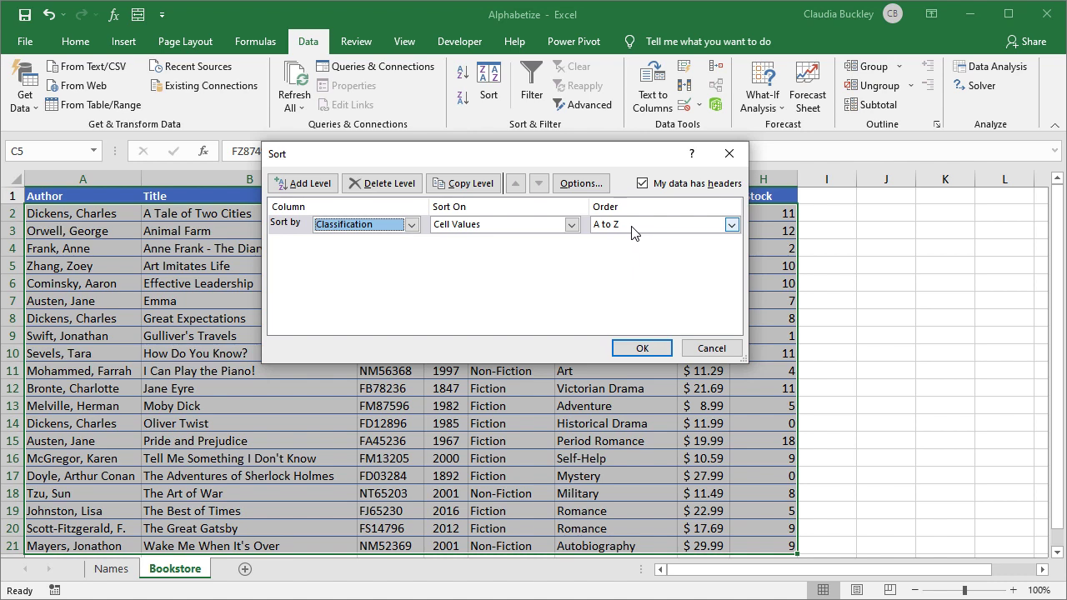
pyautogui.click(316, 186)
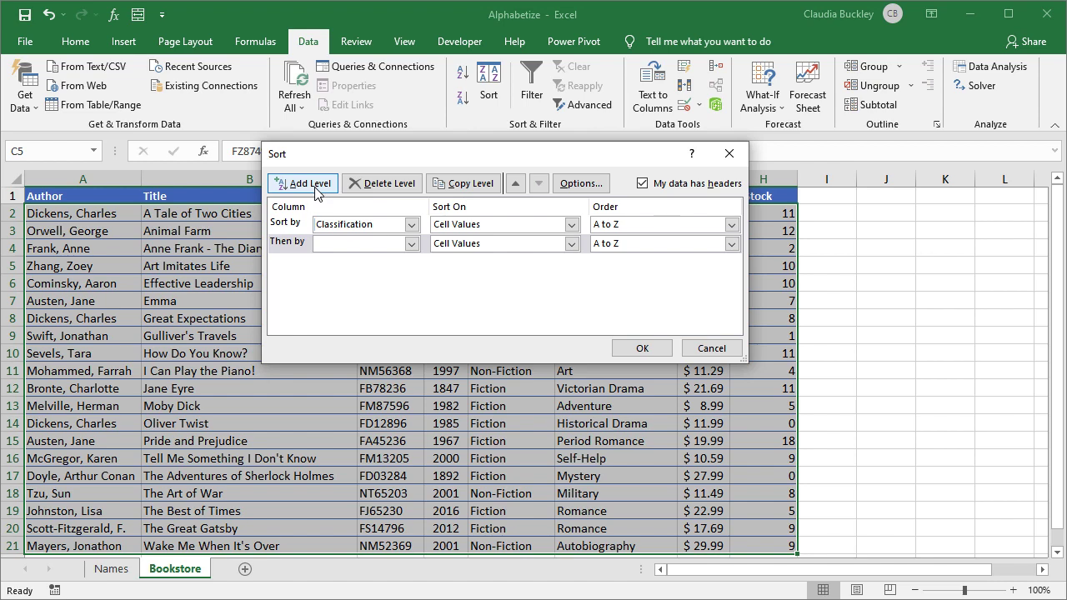
pyautogui.click(397, 245)
pyautogui.click(346, 260)
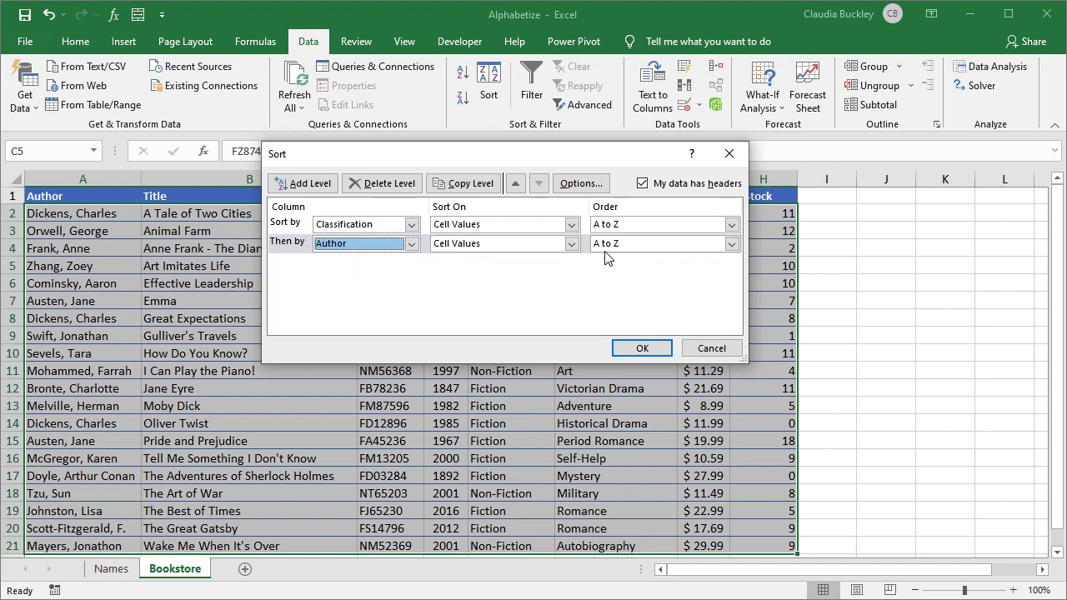
pyautogui.click(649, 353)
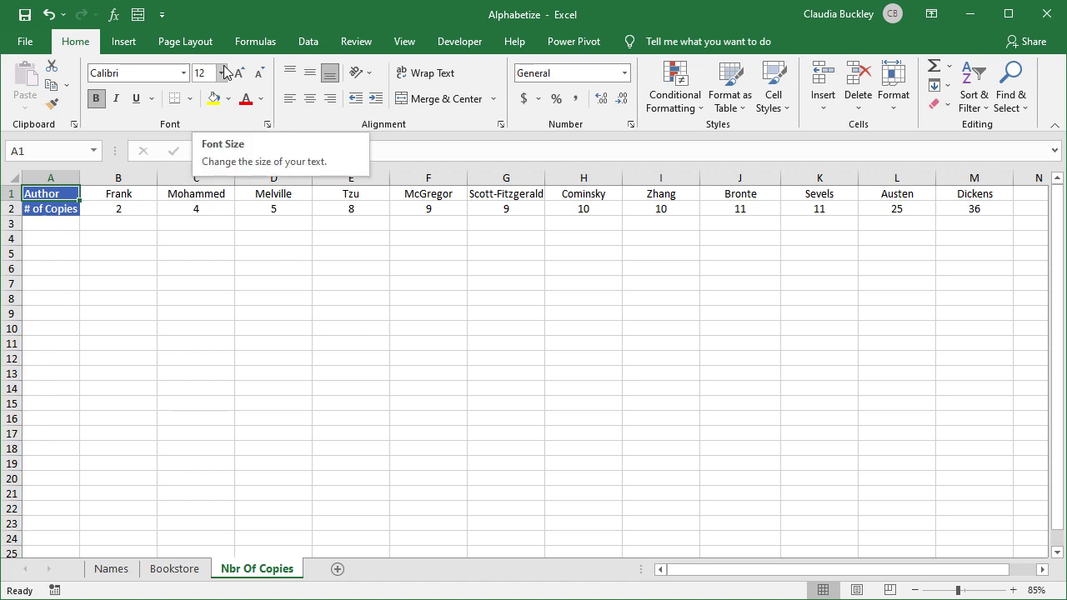
# Select B1:M2, the author names and copy counts, and open the Sort dialog.
pyautogui.click(302, 43)
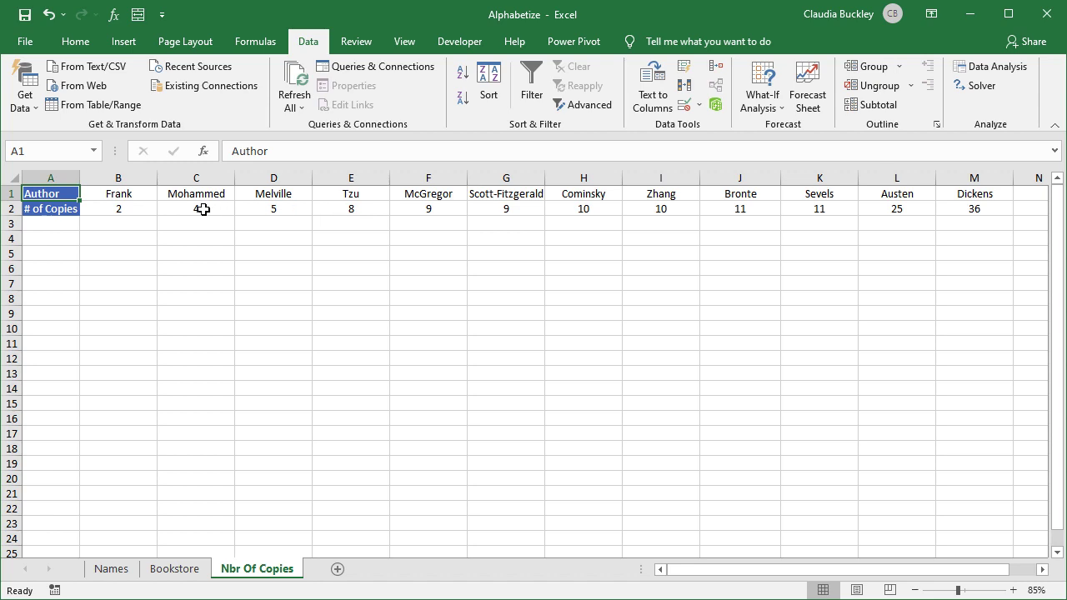
pyautogui.moveTo(108, 196); pyautogui.dragTo(1003, 203)
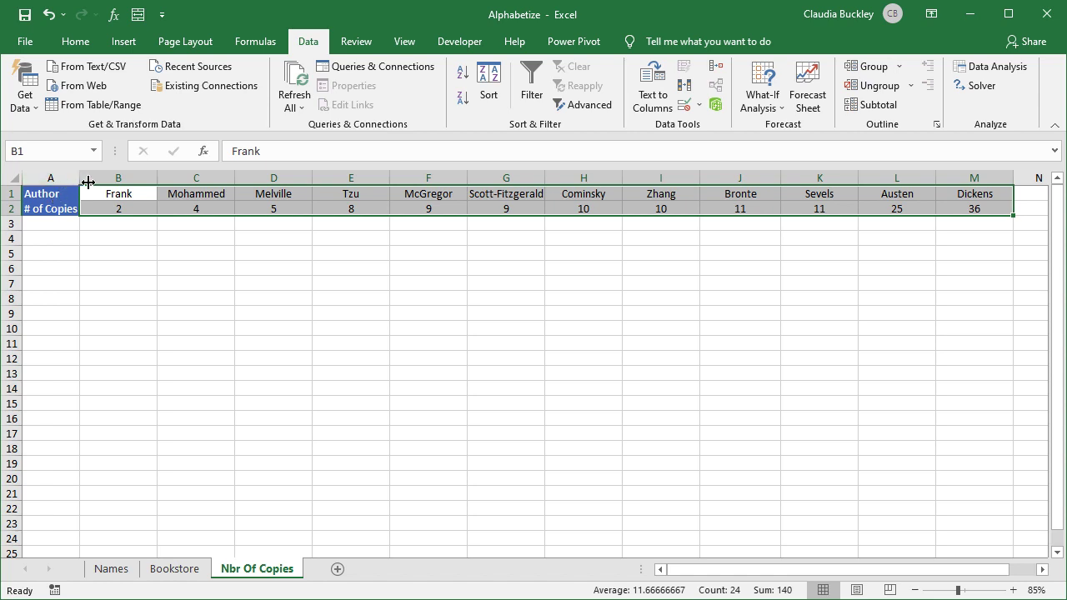
pyautogui.click(487, 84)
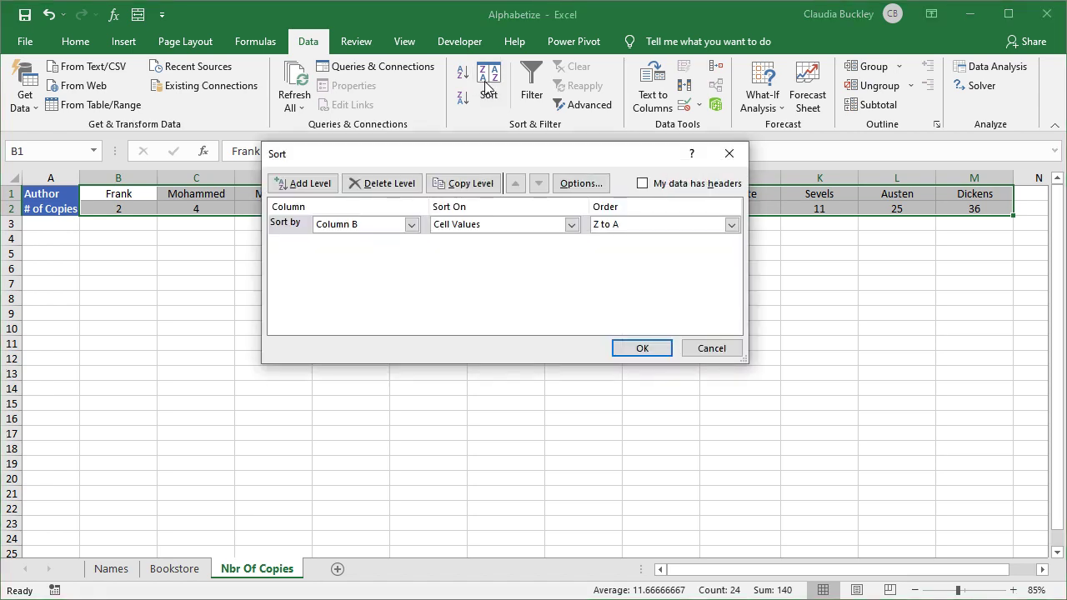
# Set the sort orientation to left to right and sort Row 1 A to Z.
pyautogui.click(574, 185)
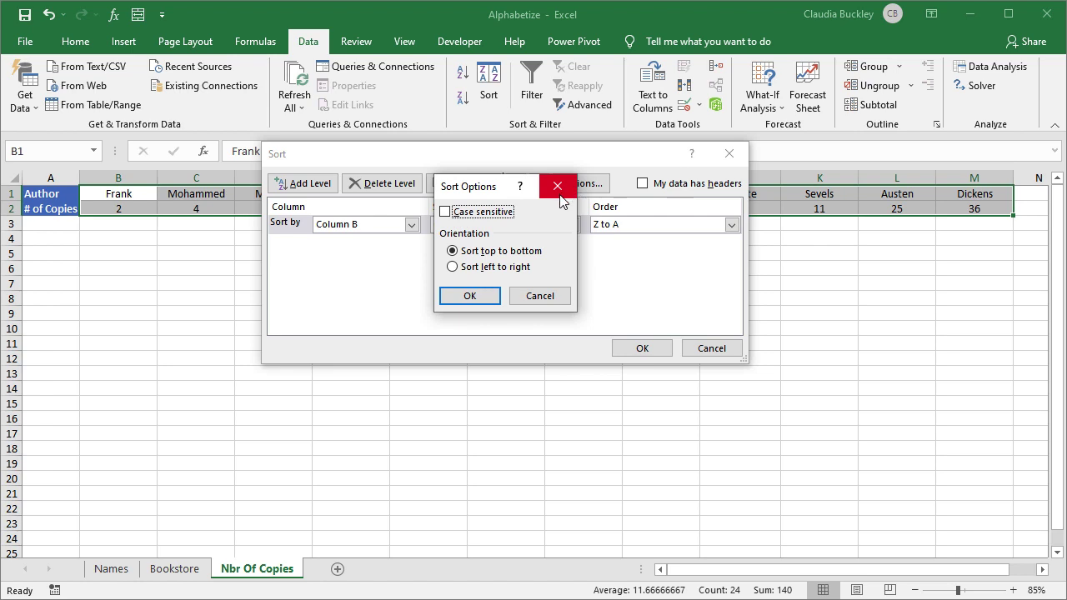
pyautogui.click(472, 267)
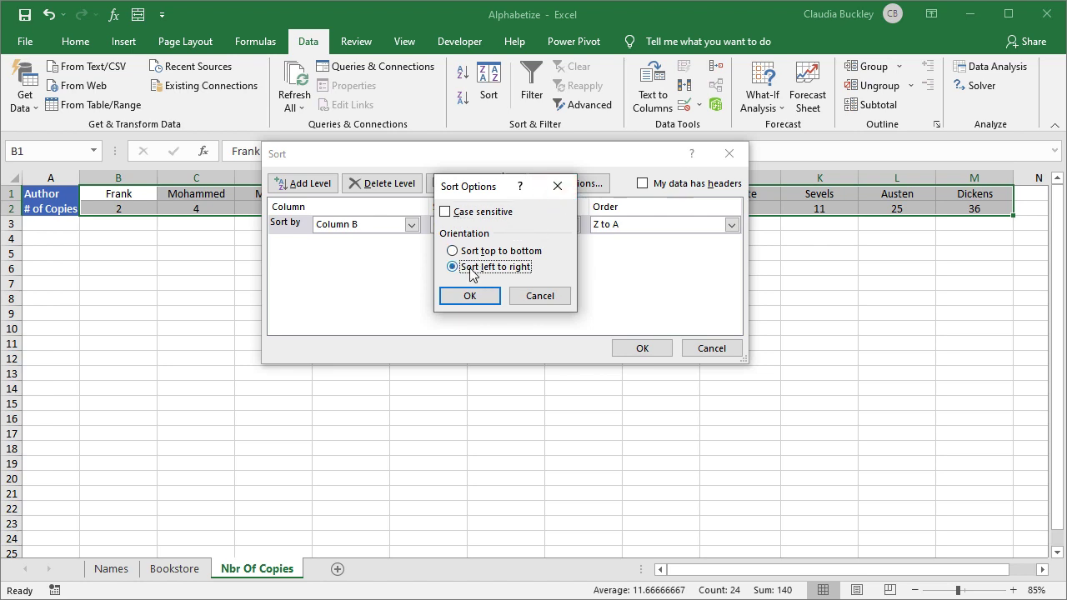
pyautogui.click(471, 297)
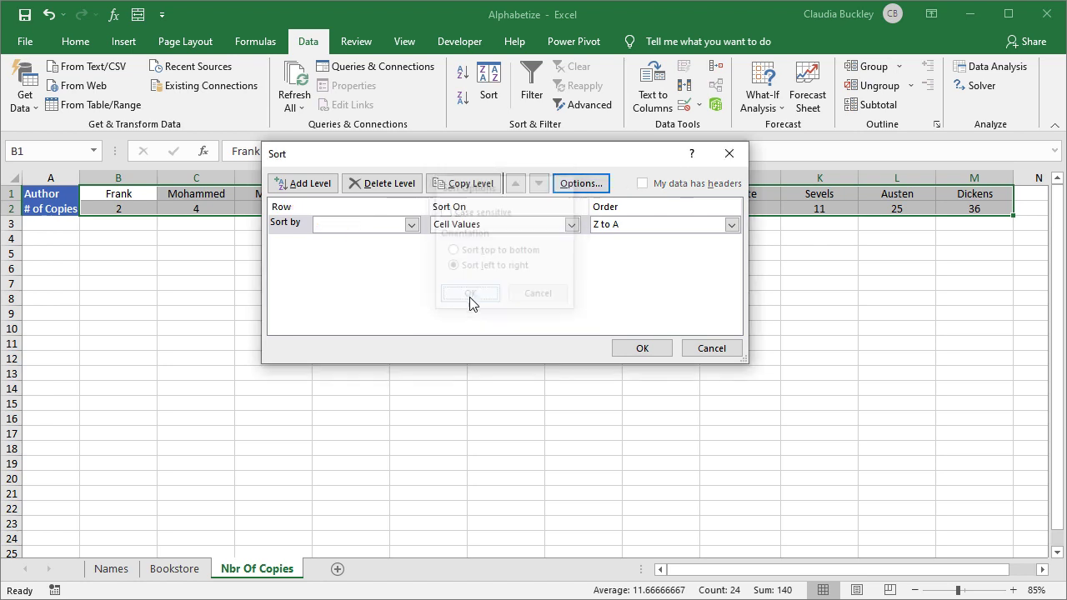
pyautogui.click(411, 225)
pyautogui.click(361, 242)
pyautogui.click(731, 225)
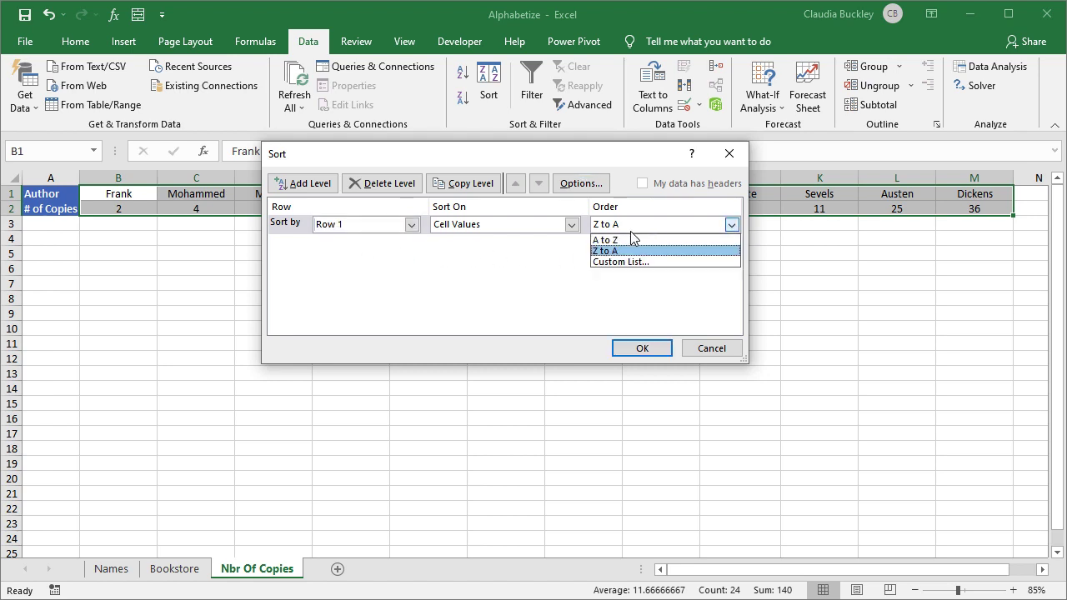
pyautogui.click(611, 242)
pyautogui.click(643, 350)
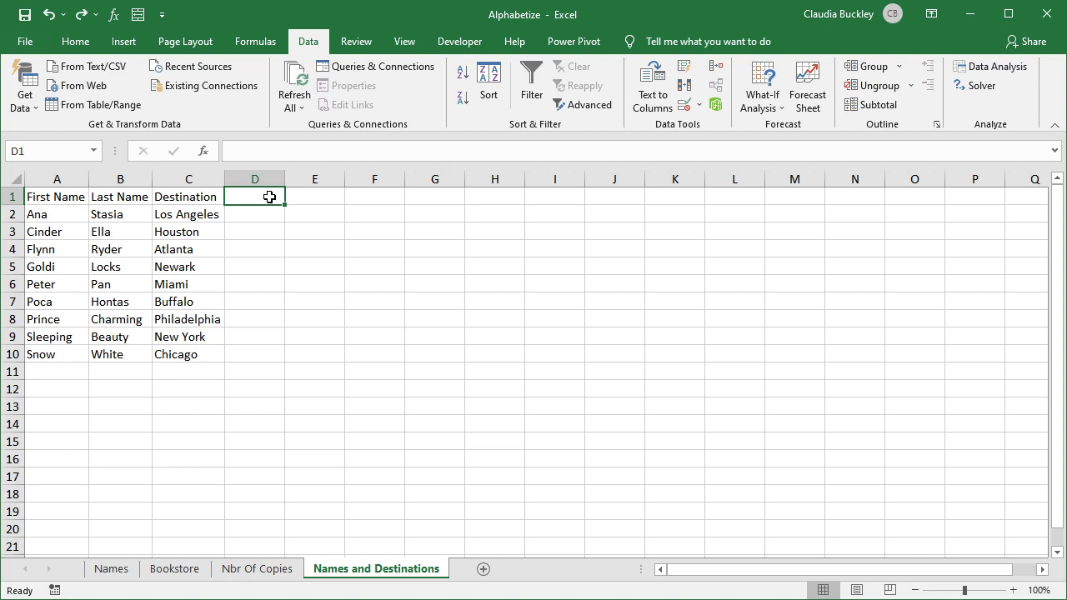
# Sort the table A to Z by last name, then undo to restore first-name order.
pyautogui.click(97, 213)
pyautogui.click(462, 73)
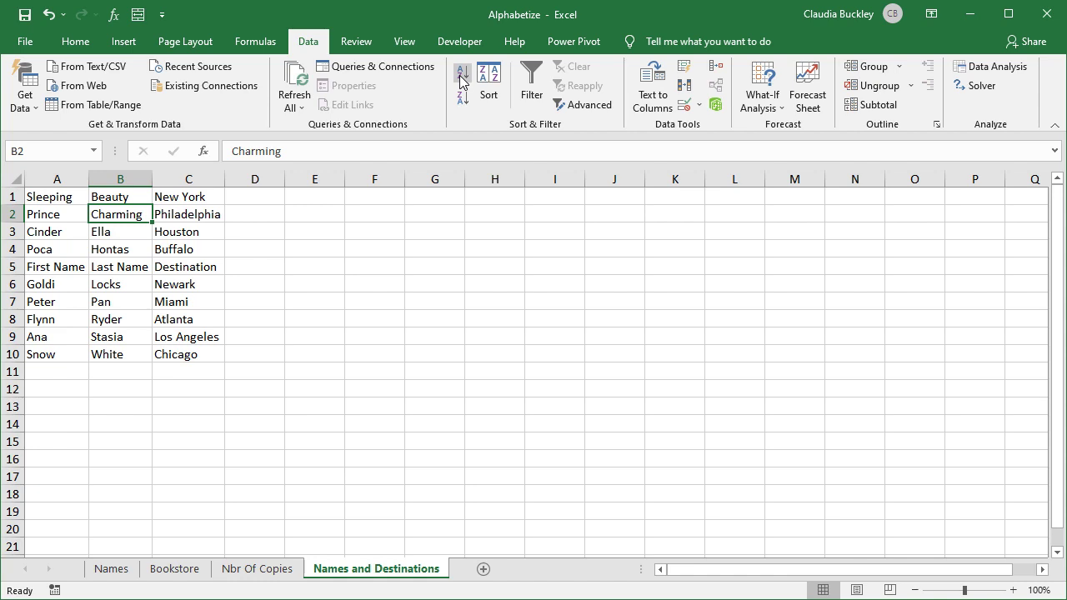
pyautogui.click(460, 81)
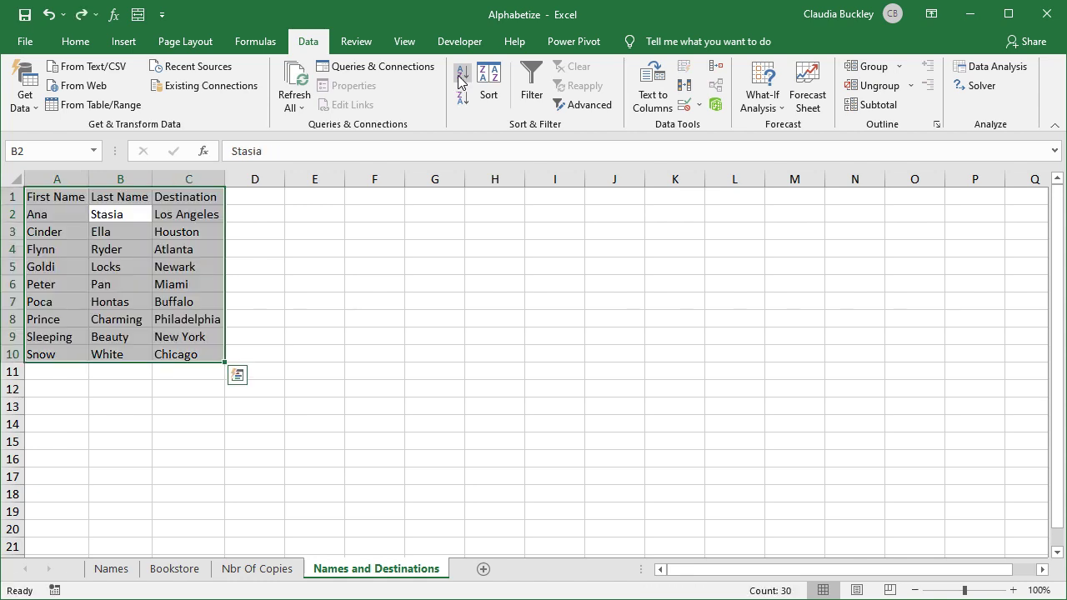
# Check My data has headers in Sort and cancel, then select A2:C10 and reopen Sort.
pyautogui.click(489, 84)
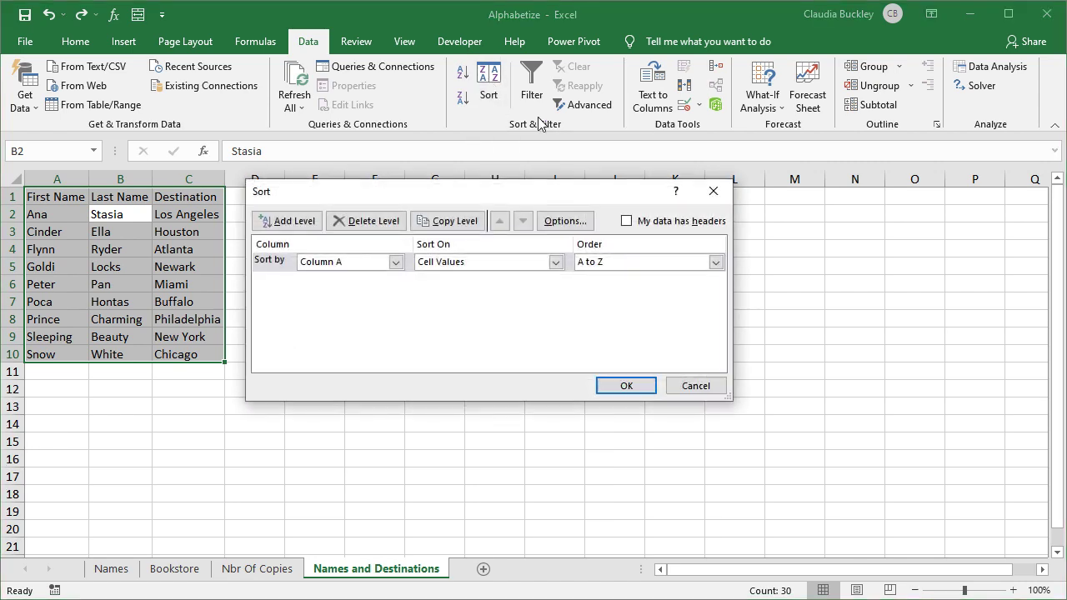
pyautogui.click(627, 221)
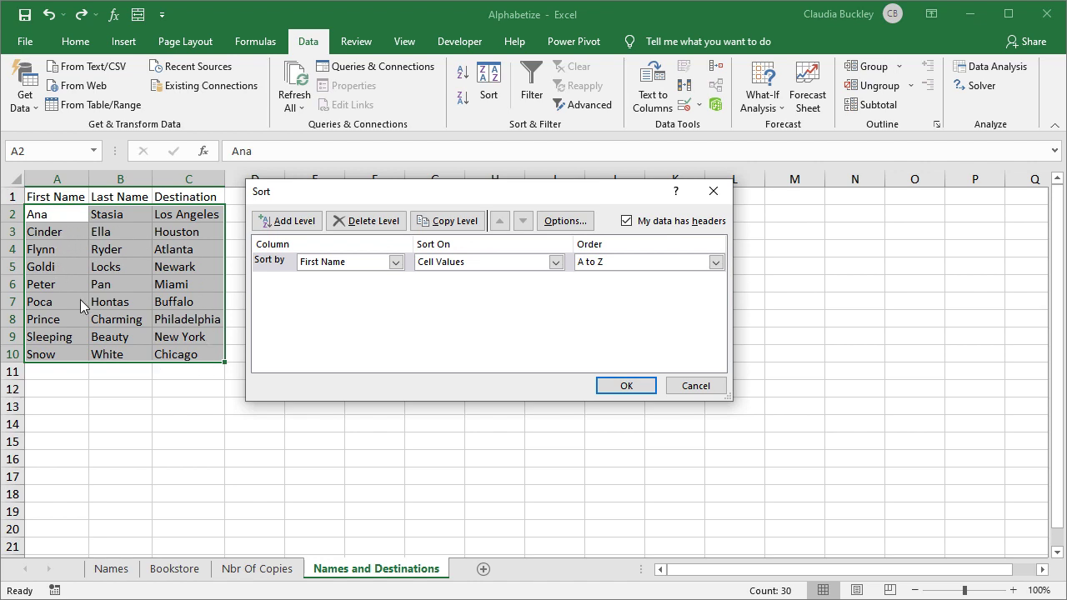
pyautogui.click(712, 389)
pyautogui.moveTo(33, 209); pyautogui.dragTo(169, 349)
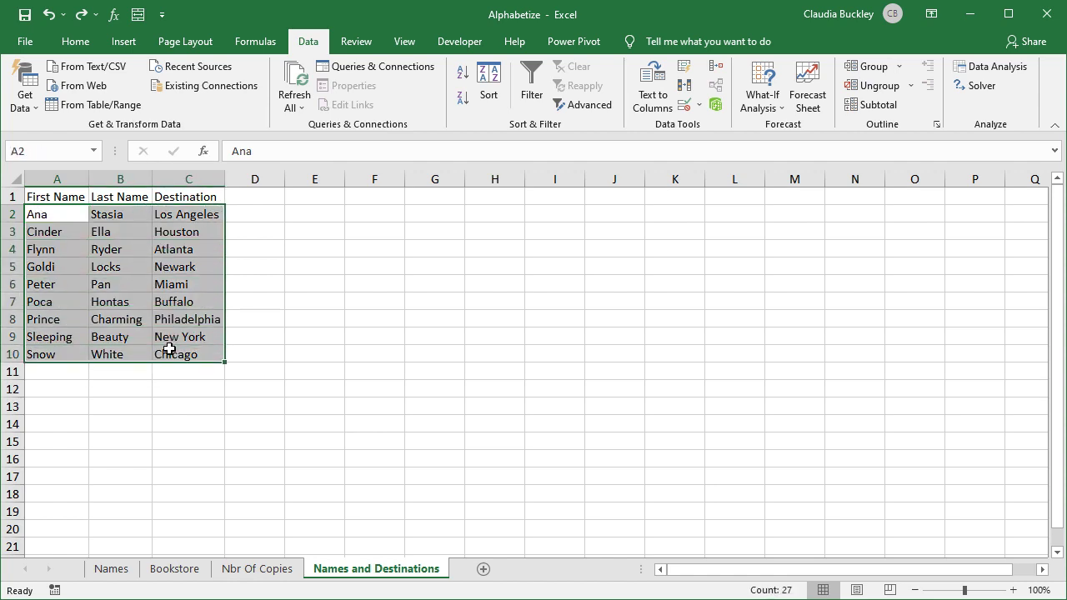
pyautogui.click(487, 83)
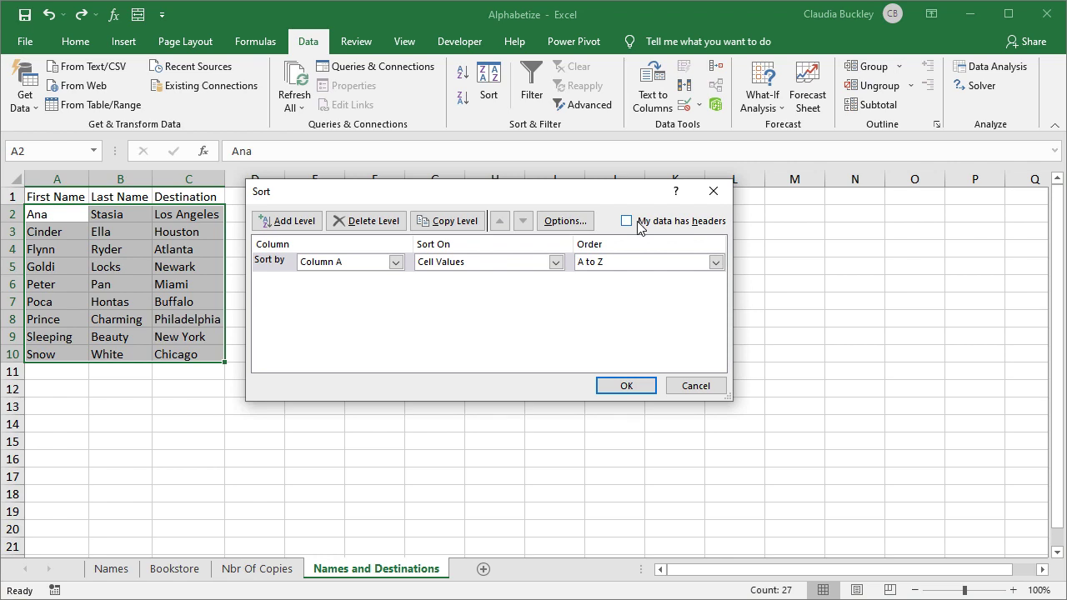
# Sort the selected rows by Column B, then re-sort A to Z from cell B2.
pyautogui.click(342, 261)
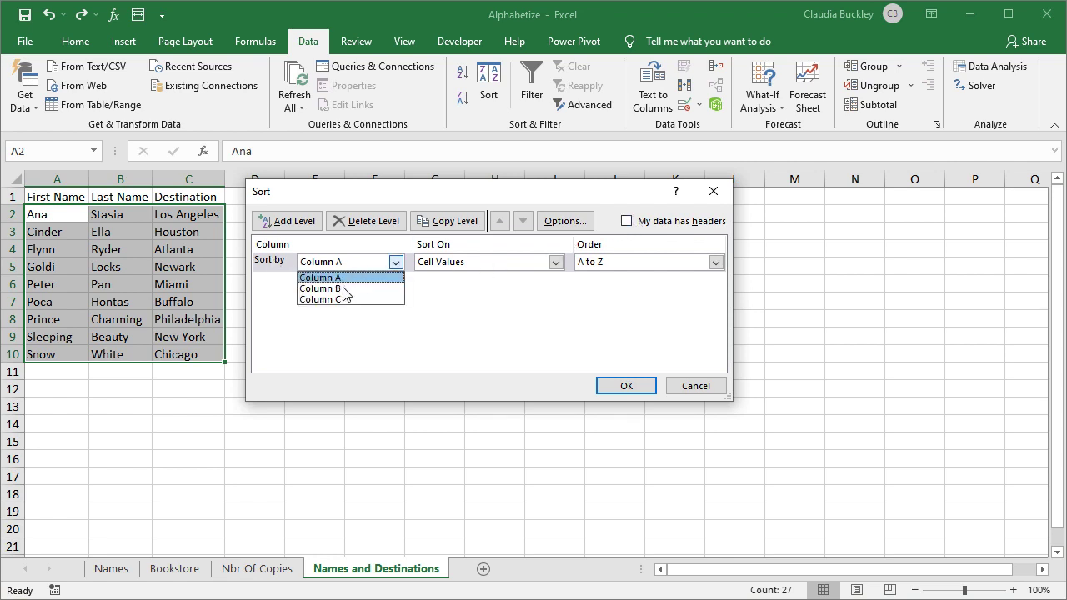
pyautogui.click(343, 289)
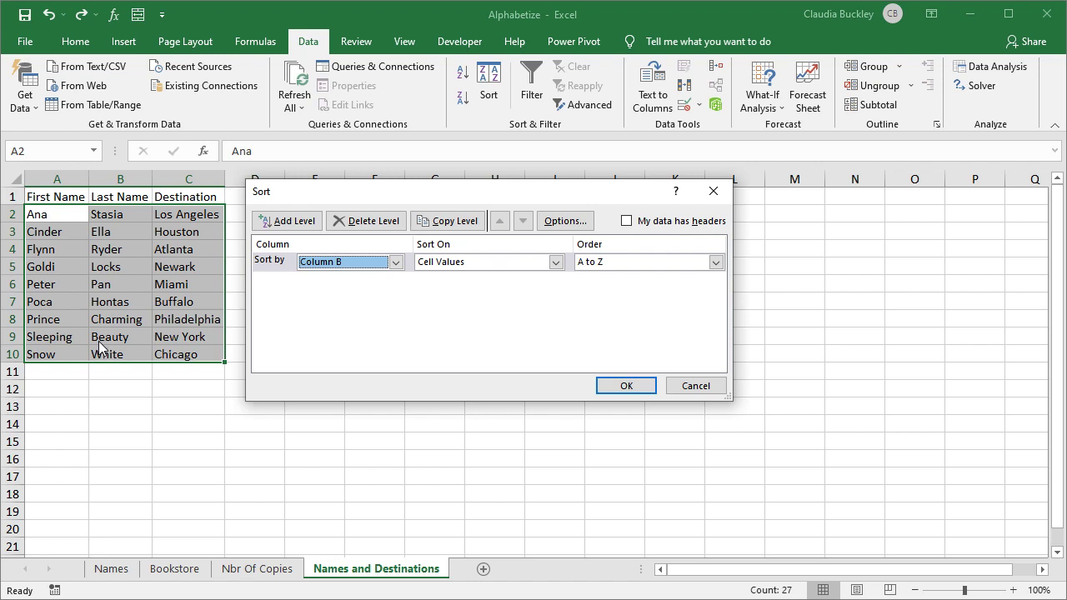
pyautogui.click(623, 388)
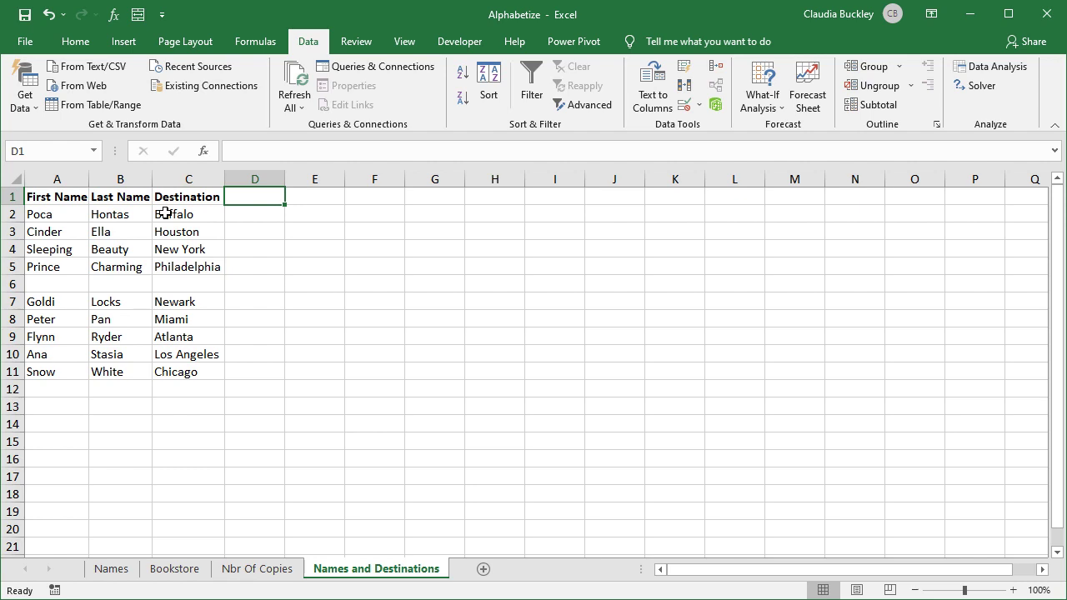
pyautogui.click(126, 215)
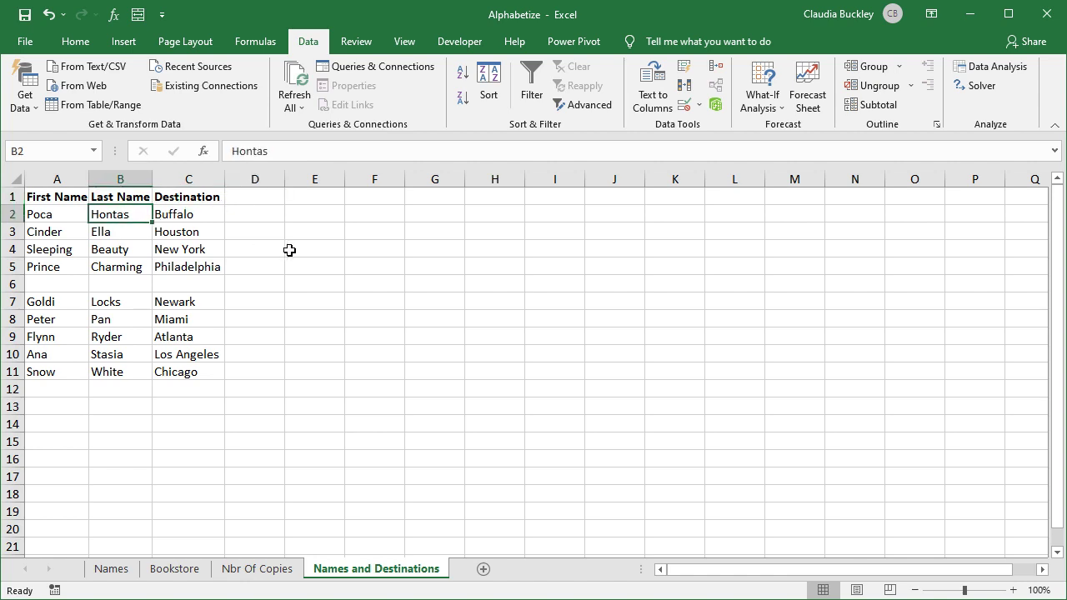
pyautogui.click(464, 75)
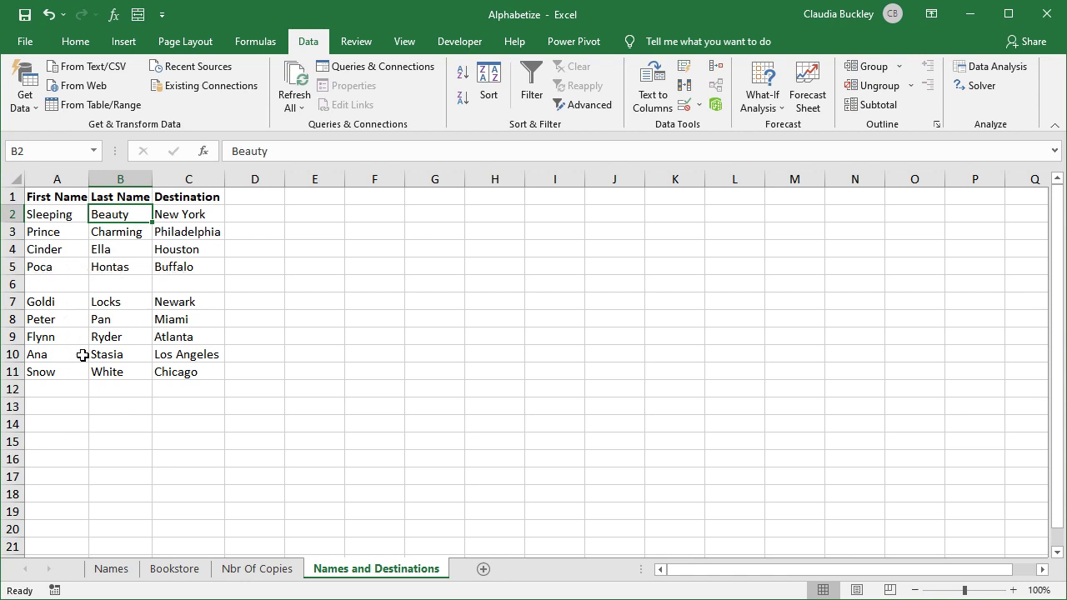
# Delete the blank row 6, then undo the deletion.
pyautogui.click(12, 283)
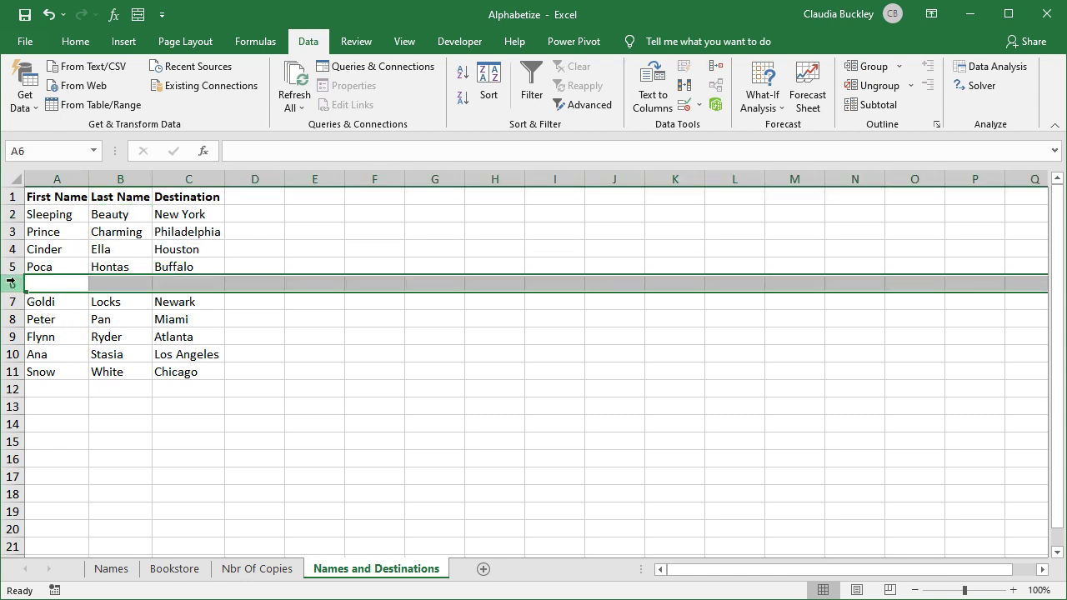
pyautogui.hotkey('ctrl', '-')
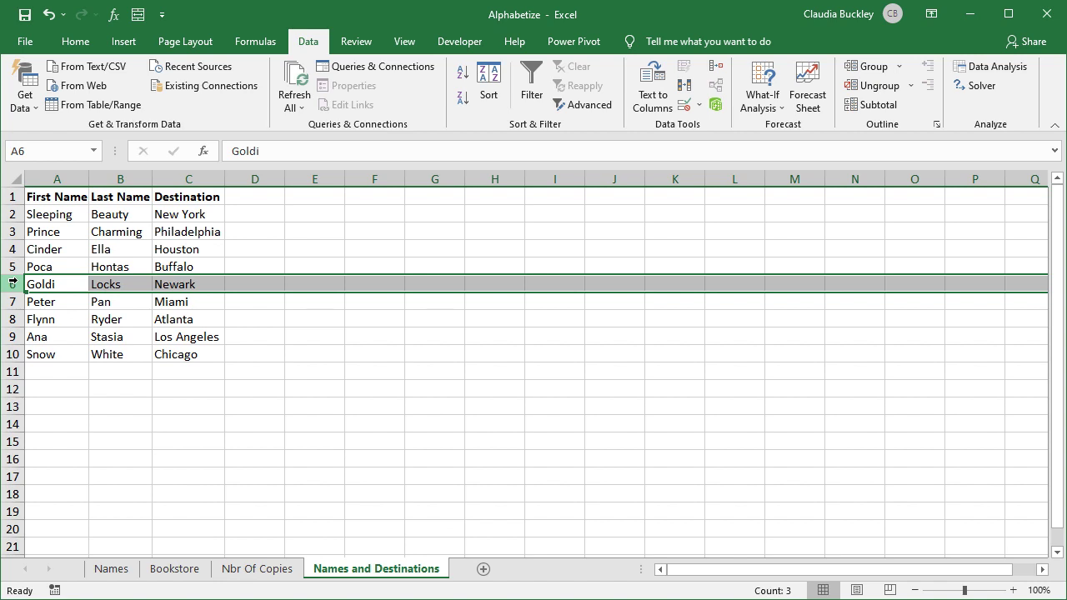
pyautogui.hotkey('ctrl', 'z')
# Sort A2:C11 by Column B with My data has headers unchecked.
pyautogui.moveTo(50, 214); pyautogui.dragTo(189, 356)
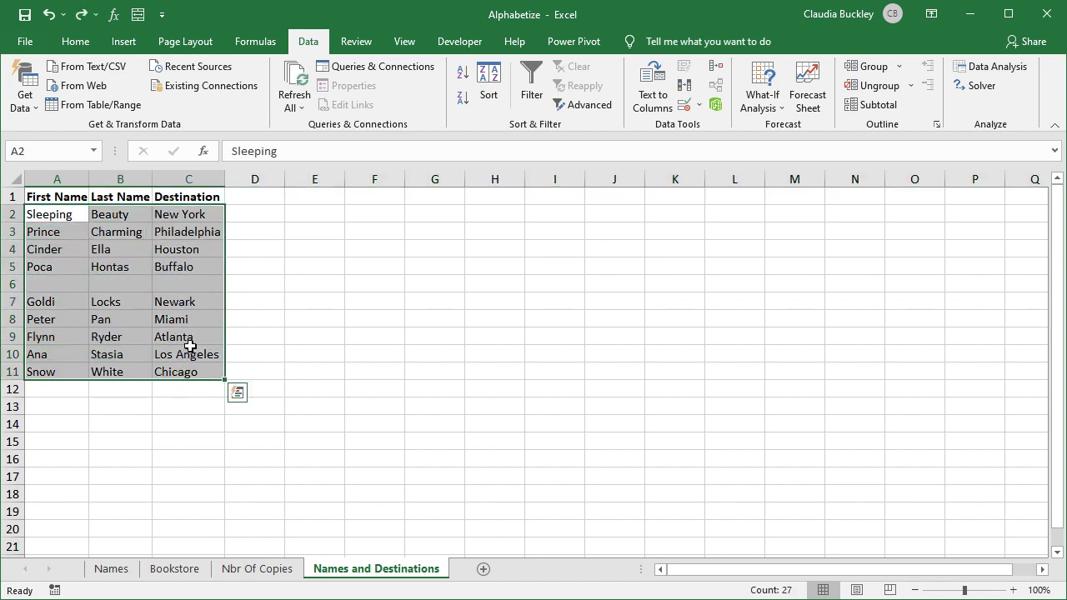
pyautogui.click(488, 89)
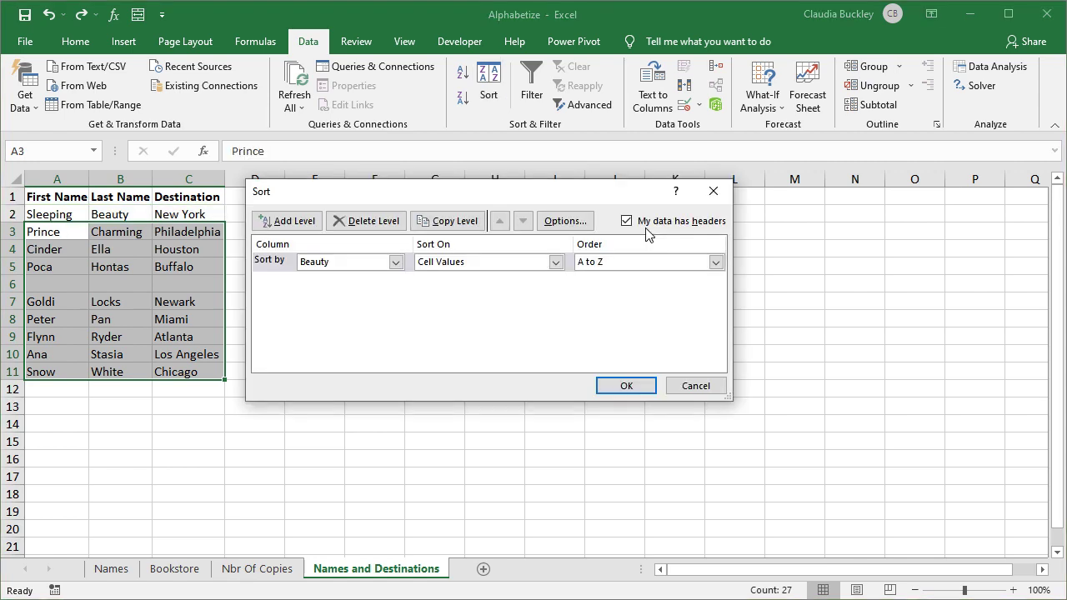
pyautogui.click(651, 225)
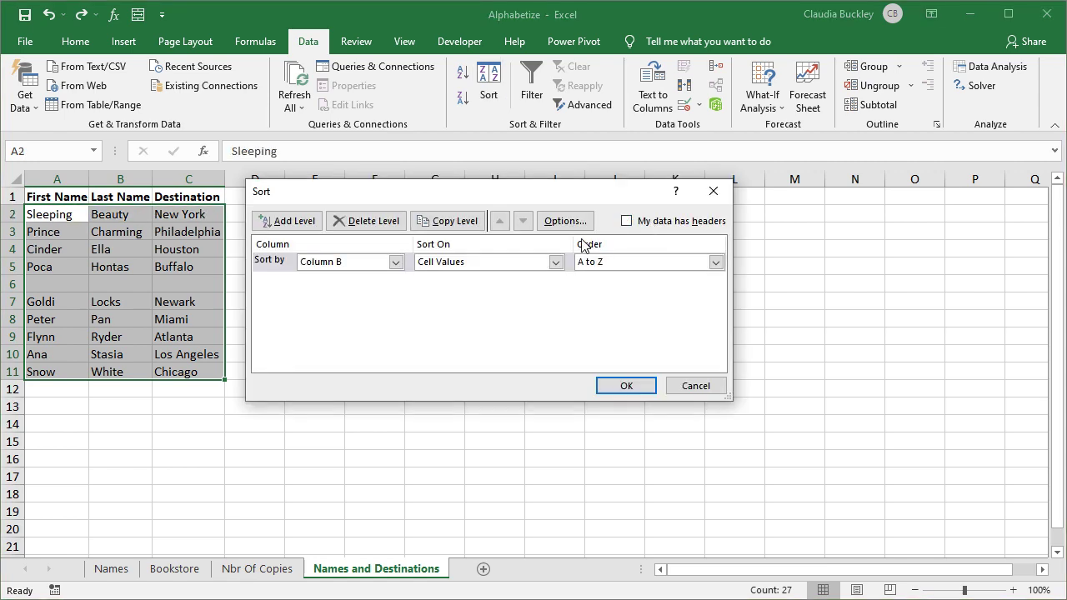
pyautogui.click(627, 386)
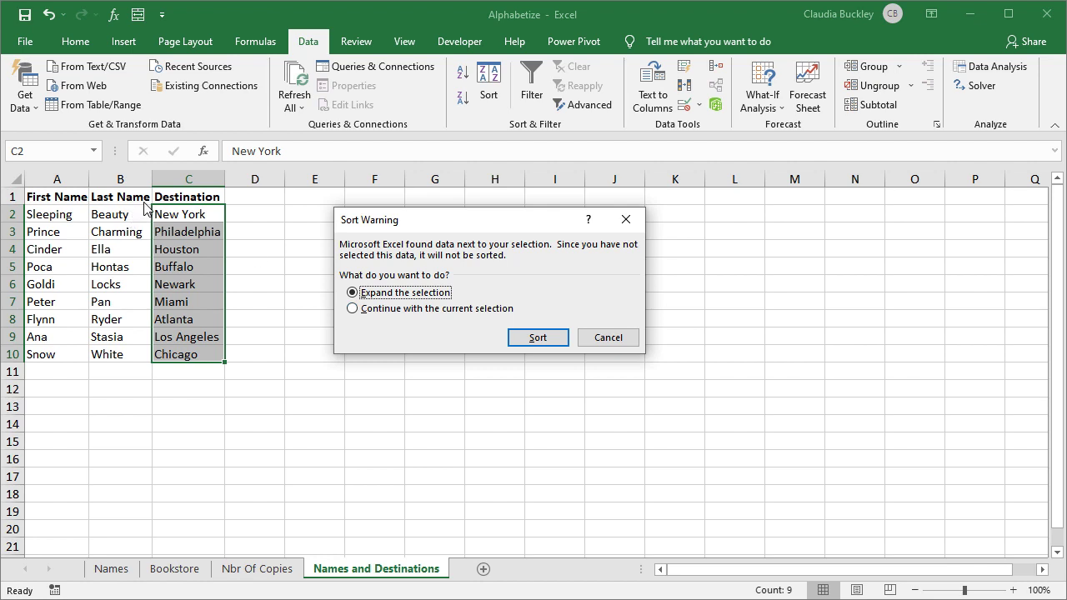
# Choose Expand the selection in the Sort Warning and sort the table by Destination.
pyautogui.click(392, 310)
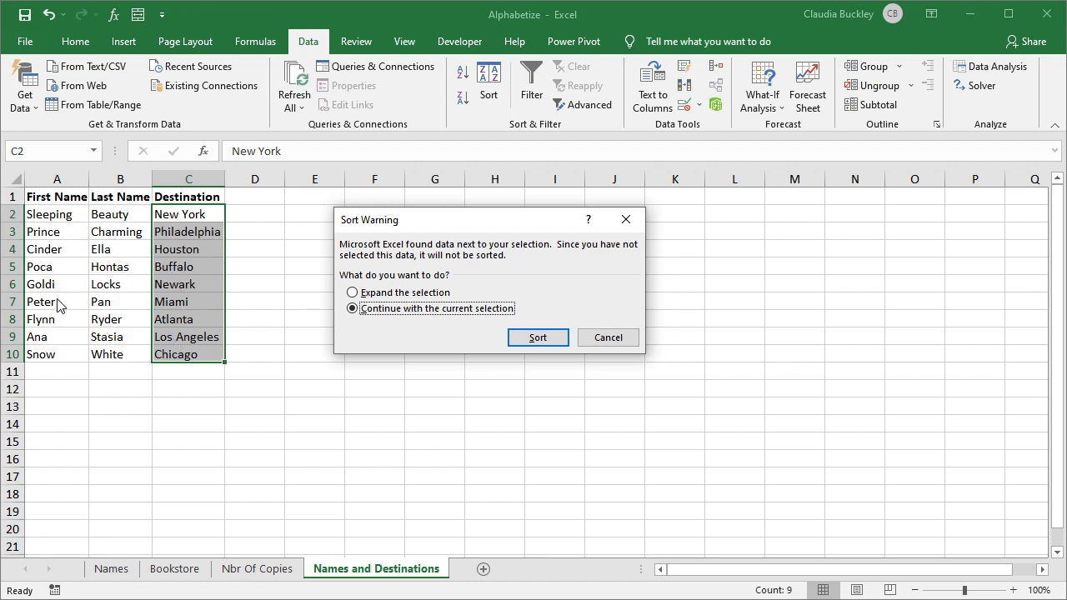
pyautogui.click(386, 295)
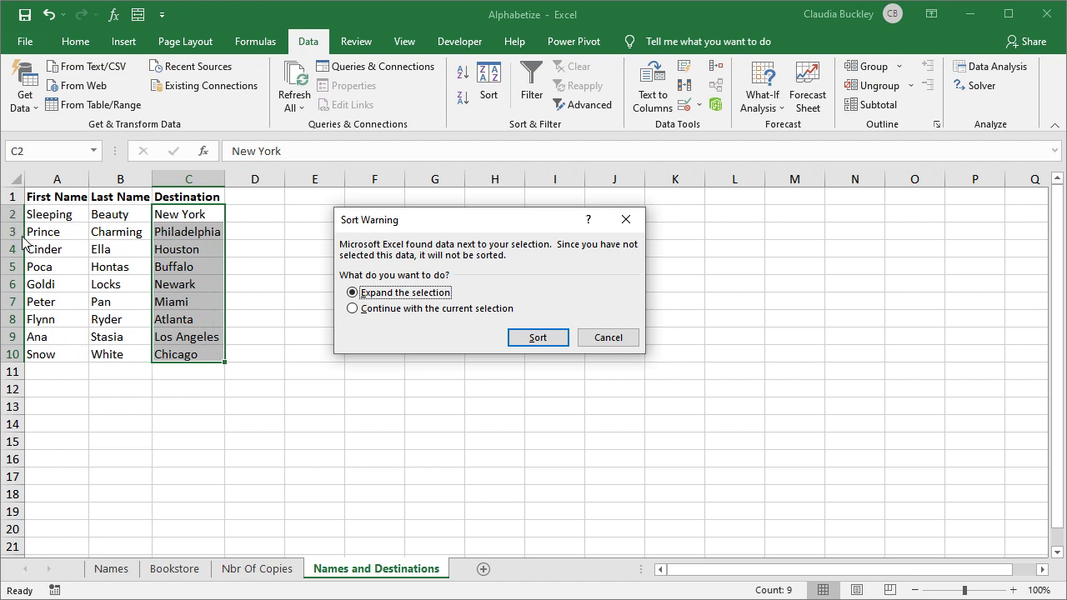
pyautogui.click(535, 339)
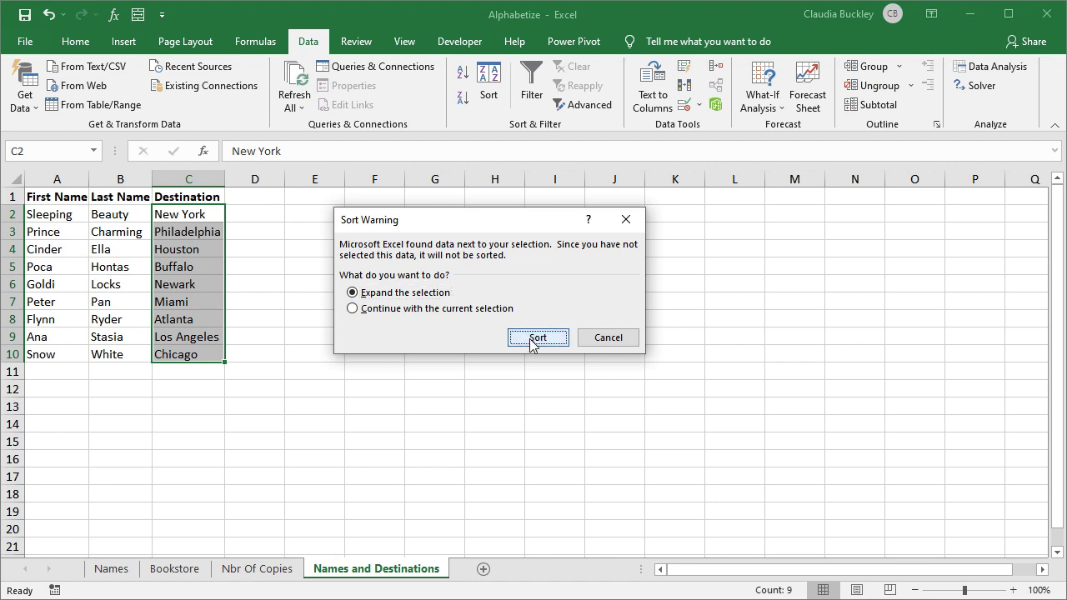